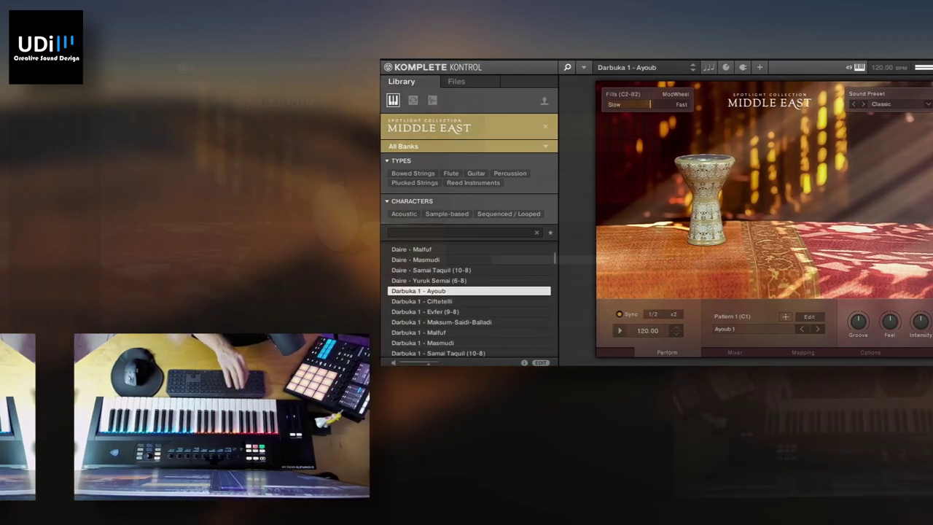
Audition the Daire - Masmudi and Darbuka 2 - Ayoub presets, then load Davul - Masmudi
{"action": "left_click", "coordinate": [435, 260]}
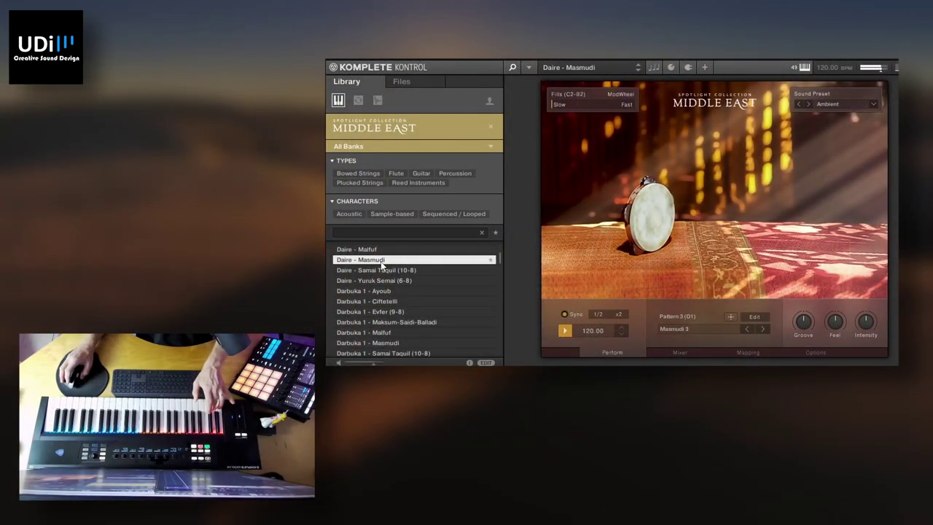
{"action": "scroll", "coordinate": [392, 293], "scroll_direction": "down", "scroll_amount": 4}
{"action": "left_click", "coordinate": [393, 301]}
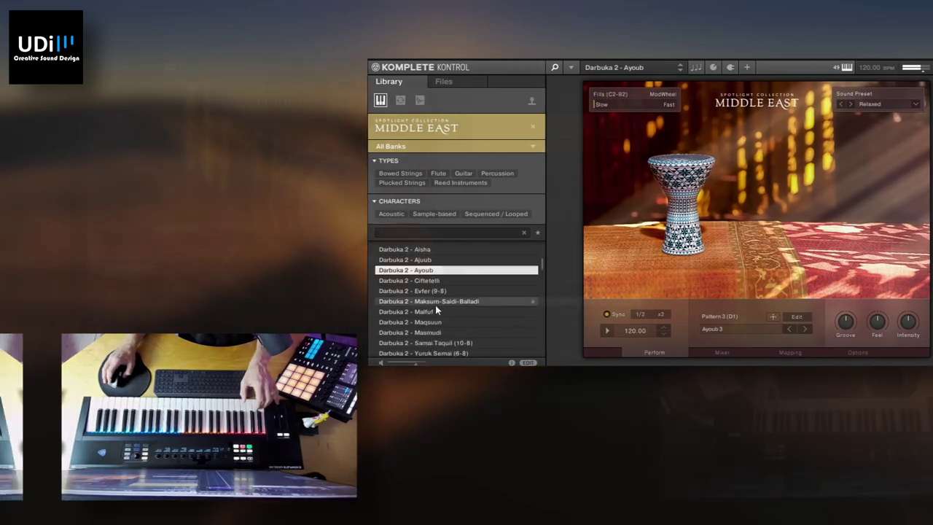
{"action": "scroll", "coordinate": [393, 305], "scroll_direction": "down", "scroll_amount": 8}
{"action": "left_click", "coordinate": [394, 303]}
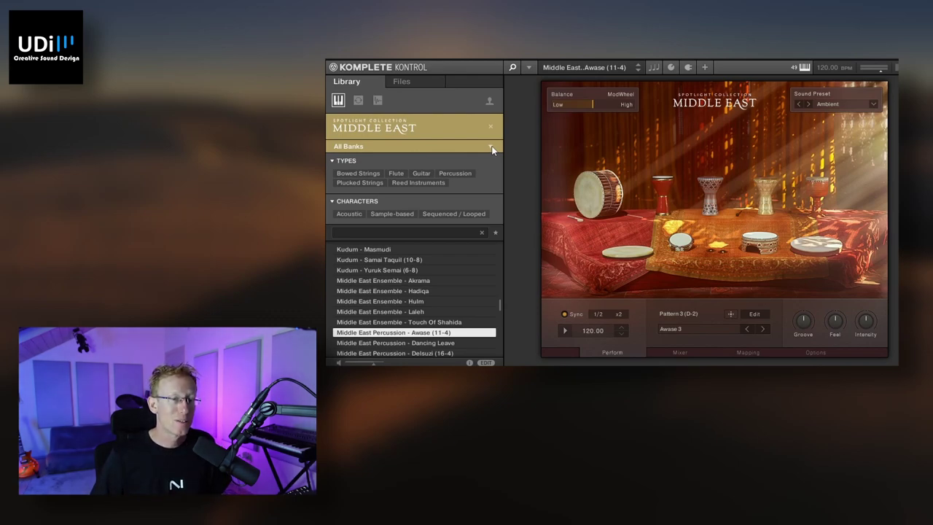
Filter the library to bank 1 - Ensemble and sub-bank Middle East Ensemble
{"action": "left_click", "coordinate": [491, 147]}
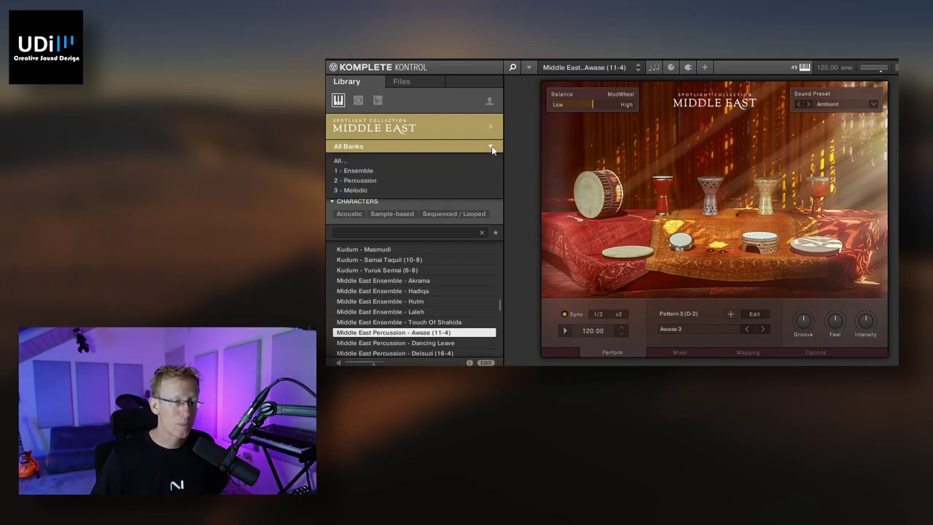
{"action": "left_click", "coordinate": [364, 170]}
{"action": "left_click", "coordinate": [371, 160]}
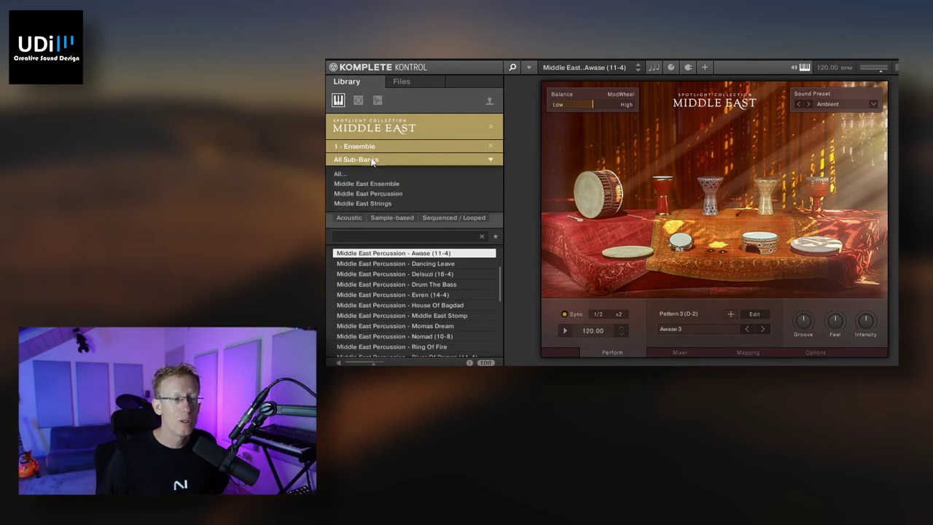
{"action": "left_click", "coordinate": [363, 183]}
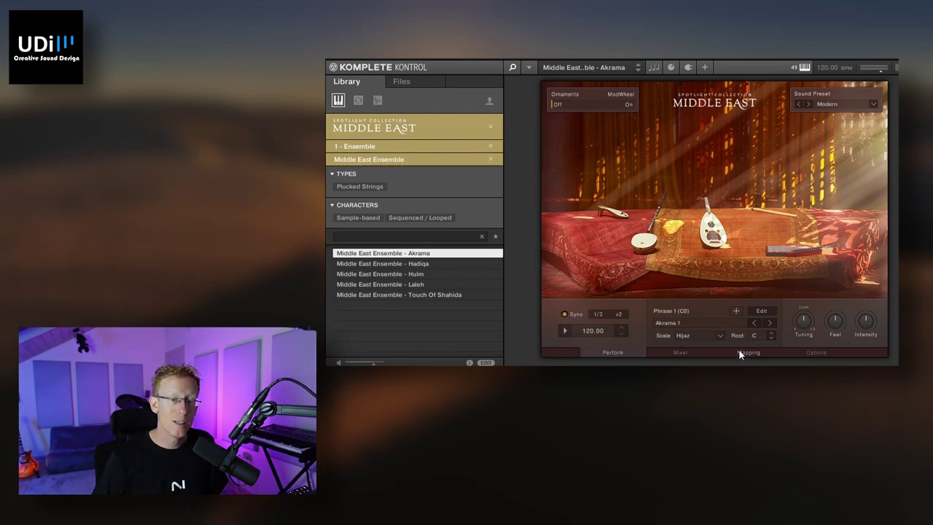
View the Mixer and Mapping pages and load the Middle East Ensemble - Hulm preset
{"action": "left_click", "coordinate": [679, 352]}
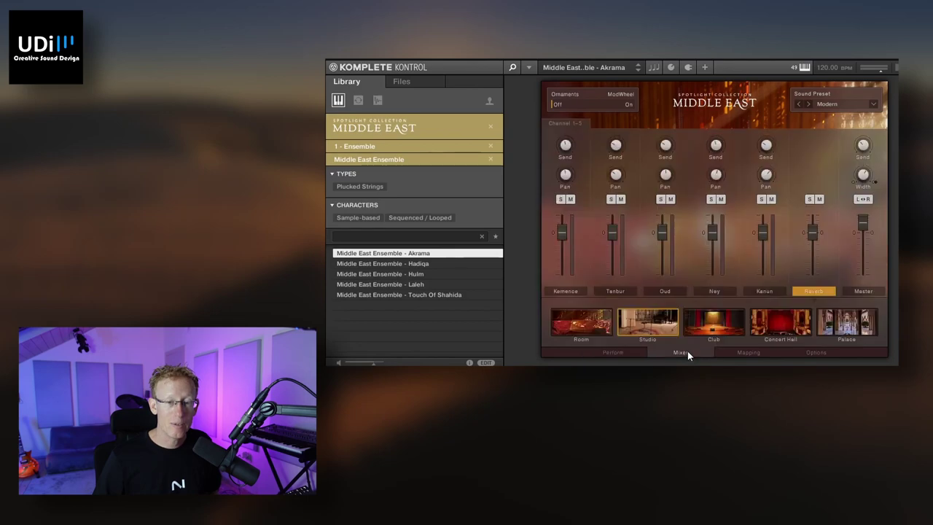
{"action": "left_click", "coordinate": [754, 352]}
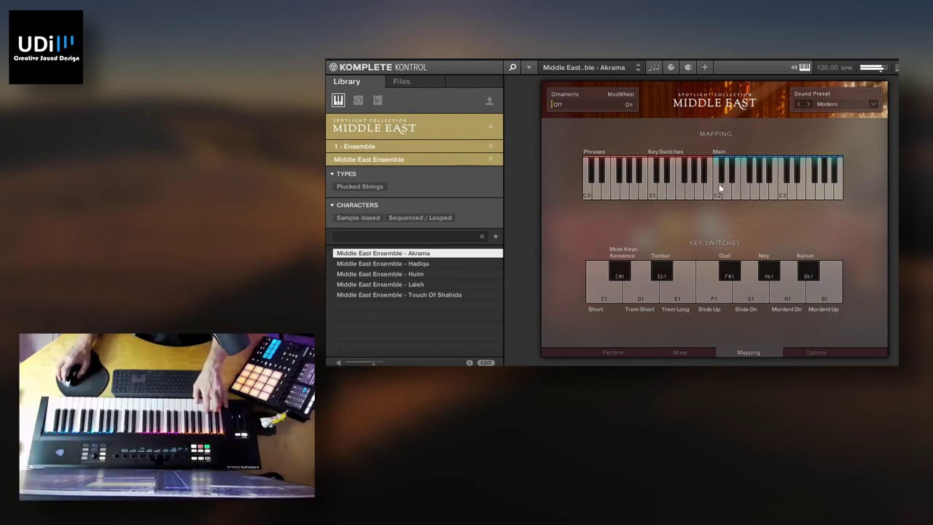
{"action": "left_click", "coordinate": [444, 274]}
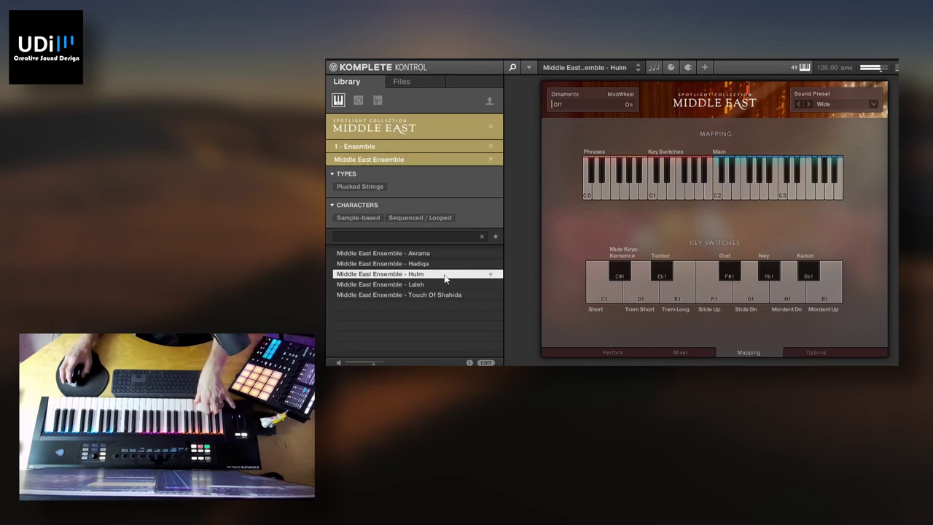
{"action": "left_click", "coordinate": [402, 157]}
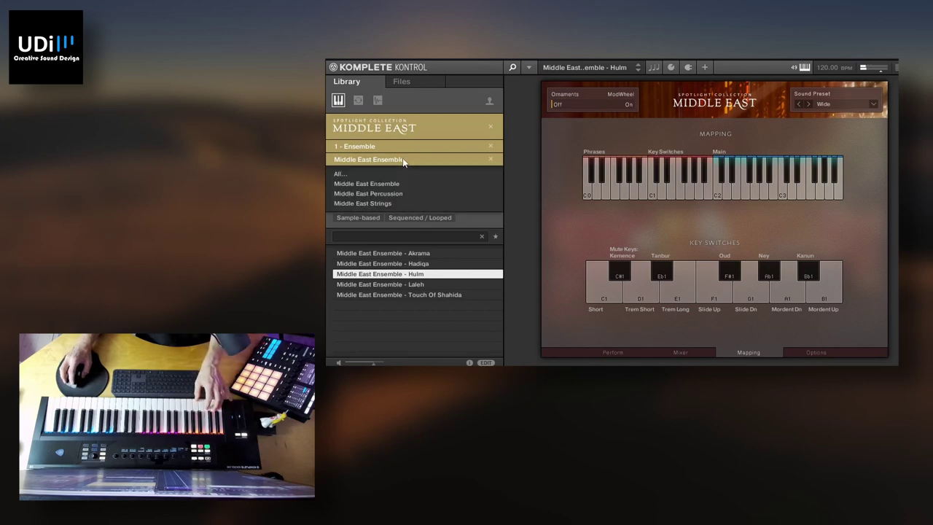
Switch to Middle East Percussion, load Awase (11-4), stop it, and review its key mapping
{"action": "left_click", "coordinate": [393, 192]}
{"action": "left_click", "coordinate": [408, 252]}
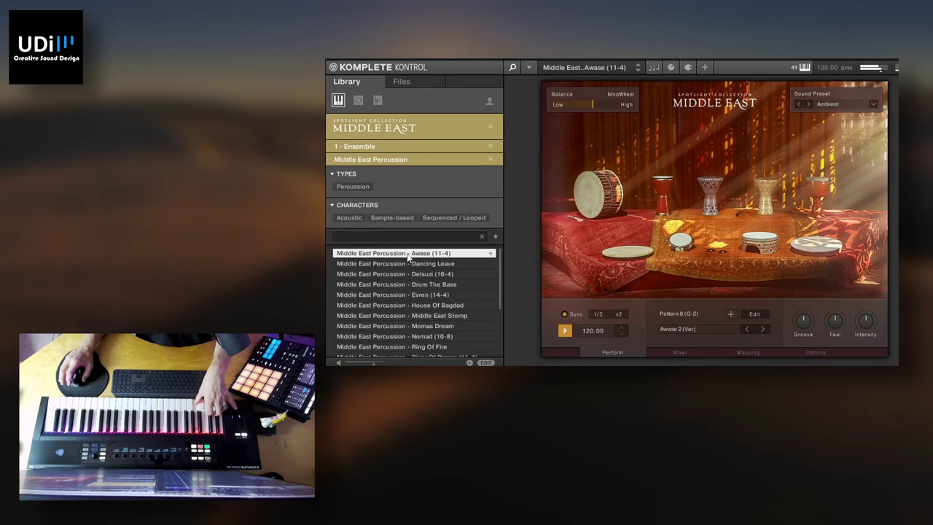
{"action": "left_click", "coordinate": [564, 330]}
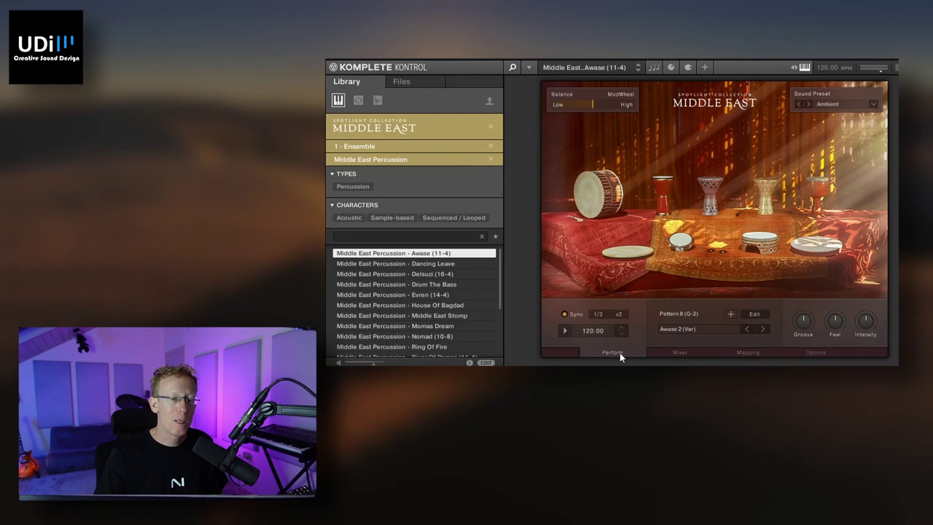
{"action": "left_click", "coordinate": [747, 353]}
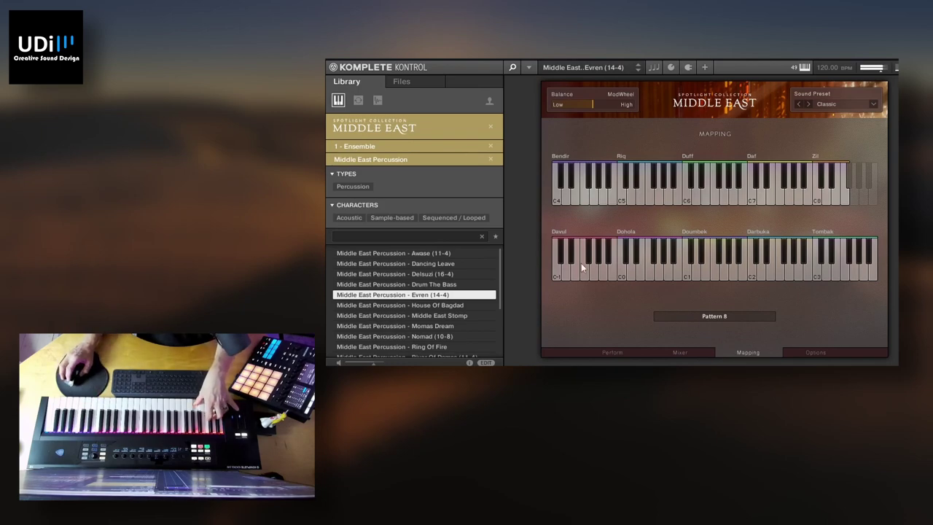
{"action": "left_click", "coordinate": [615, 352]}
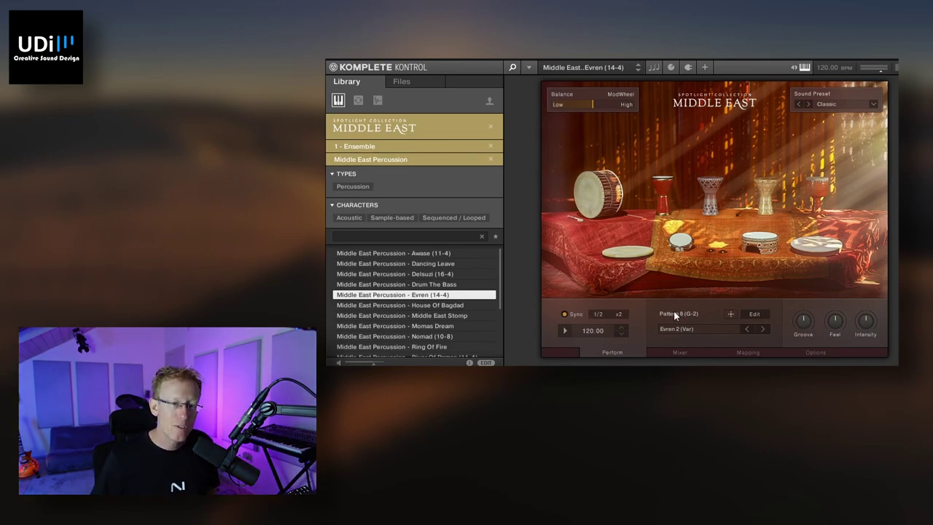
Unsync the Evren pattern, try x2 then 1/2 speed, and re-sync it to host tempo
{"action": "left_click", "coordinate": [564, 315]}
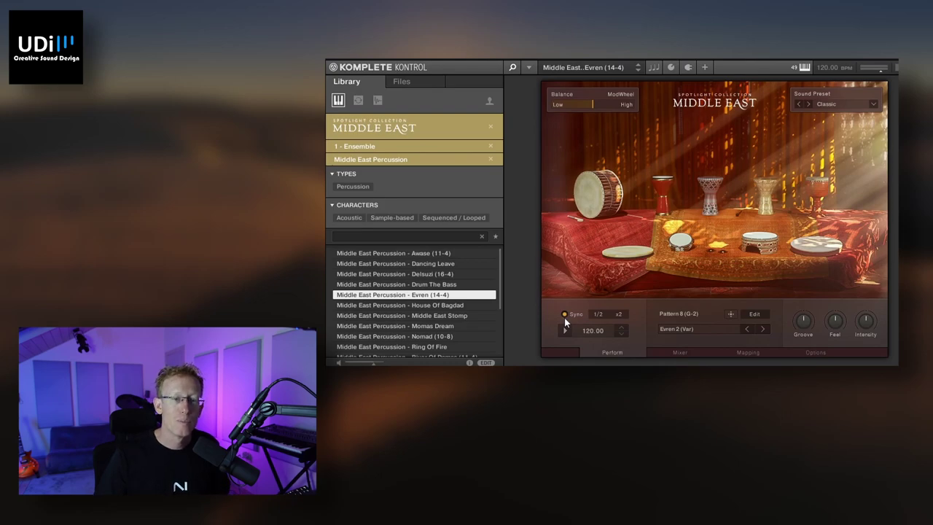
{"action": "left_click", "coordinate": [622, 312]}
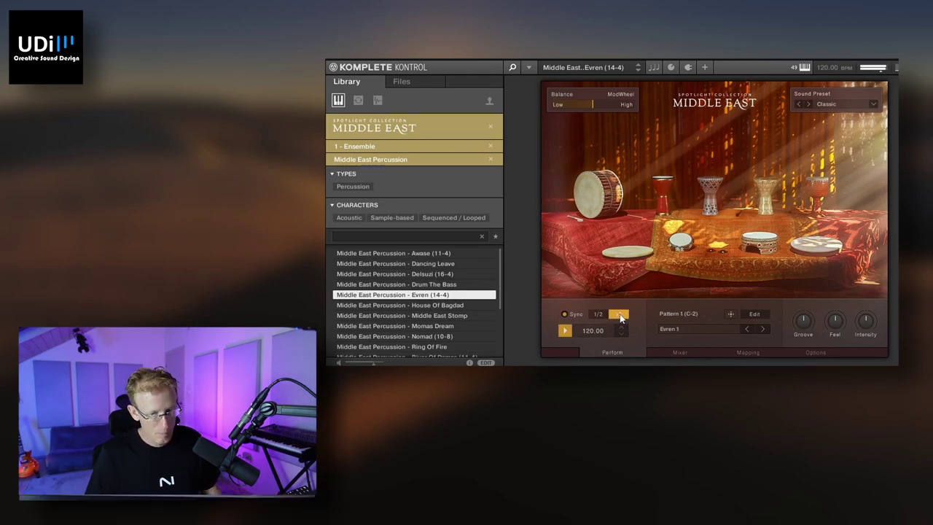
{"action": "left_click", "coordinate": [600, 314]}
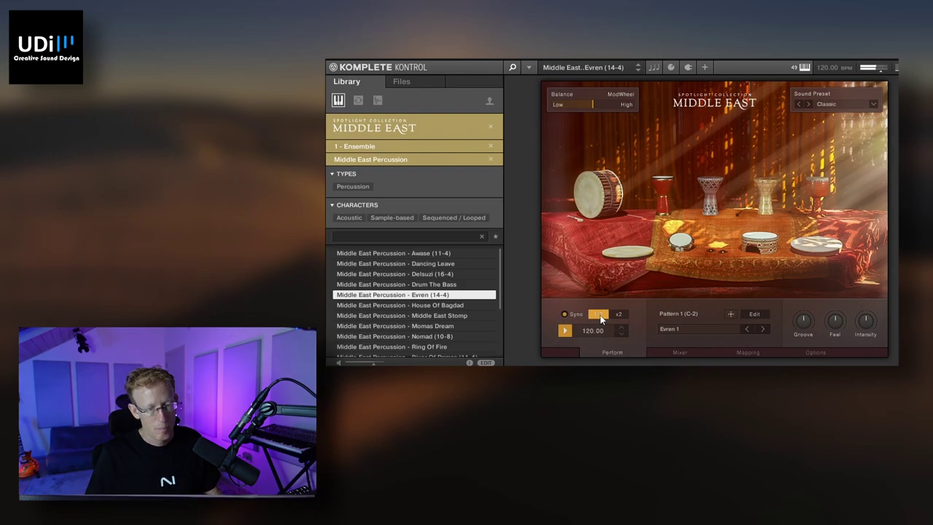
{"action": "key", "text": "space"}
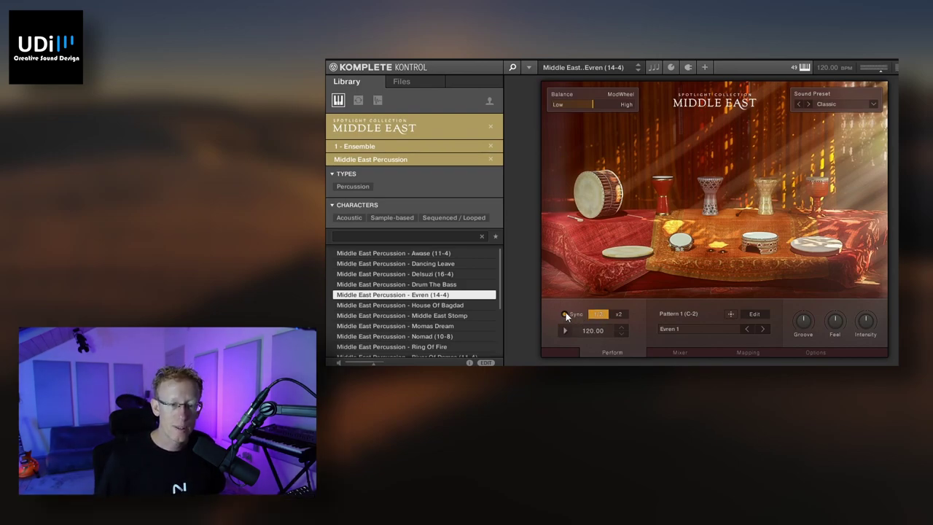
{"action": "left_click", "coordinate": [566, 315]}
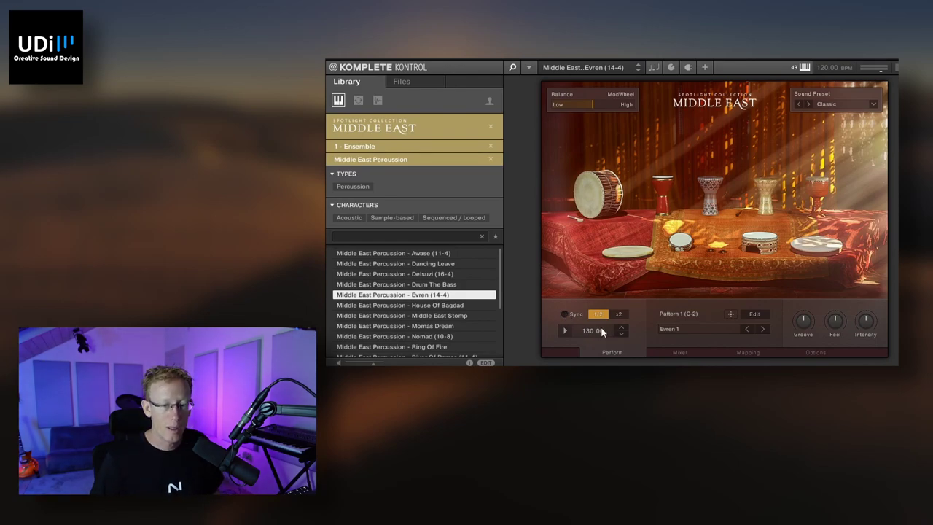
{"action": "key", "text": "space"}
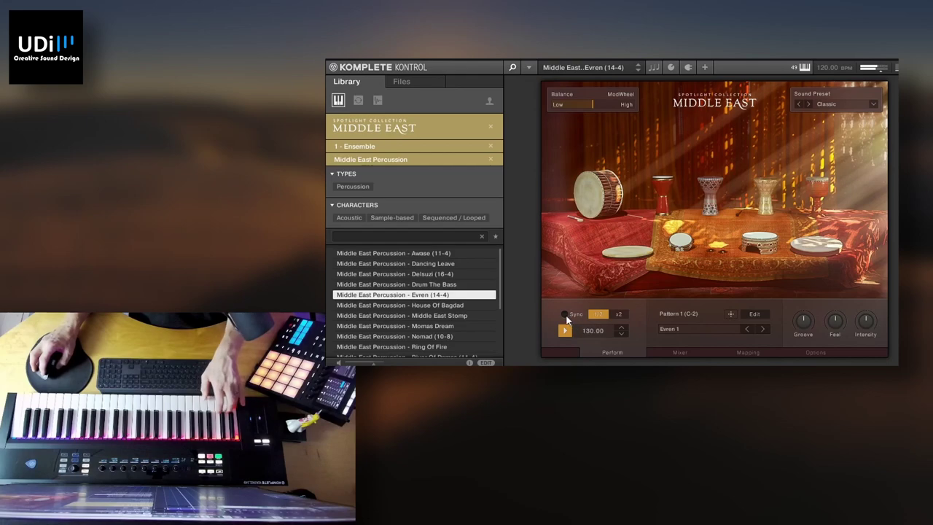
{"action": "left_click", "coordinate": [565, 316]}
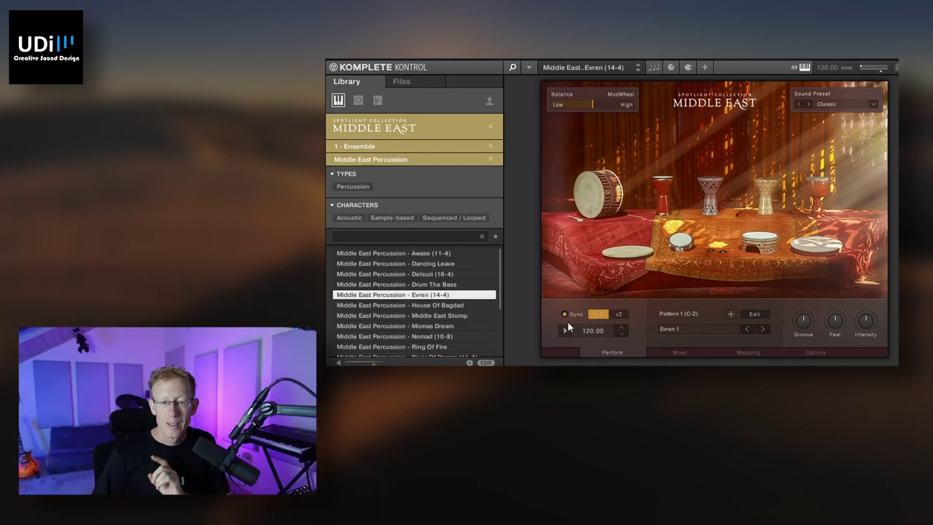
Drag the Evren 1 pattern onto the Komplete Kontrol 01 track and play it from bar 1
{"action": "left_click", "coordinate": [755, 314]}
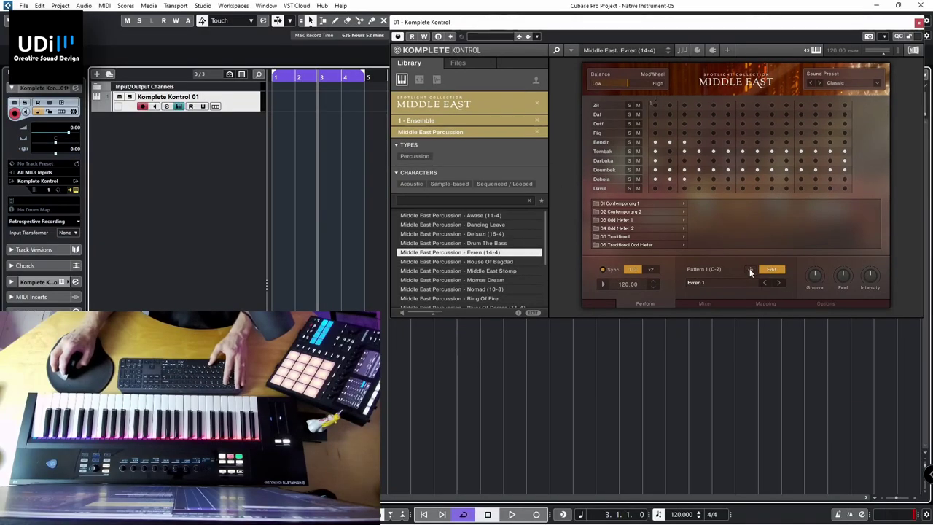
{"action": "left_click_drag", "start_coordinate": [750, 272], "coordinate": [280, 99]}
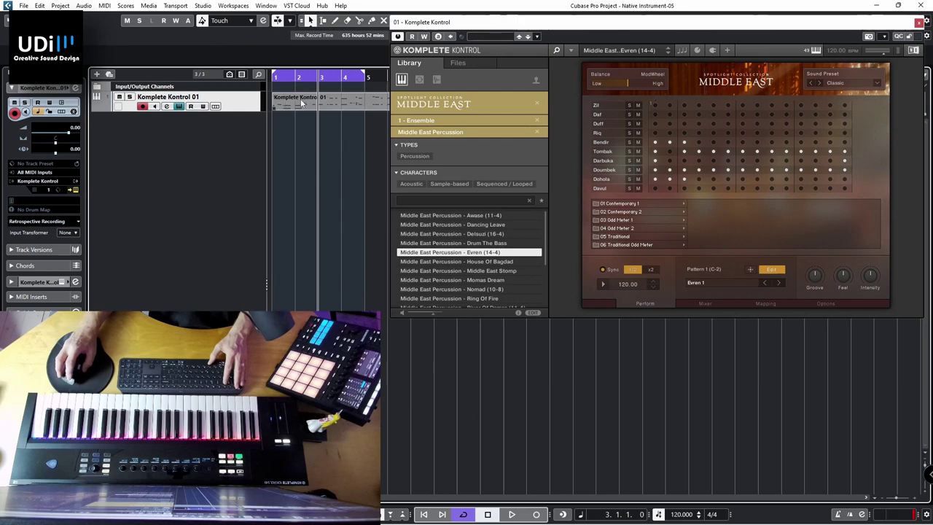
{"action": "left_click", "coordinate": [301, 103]}
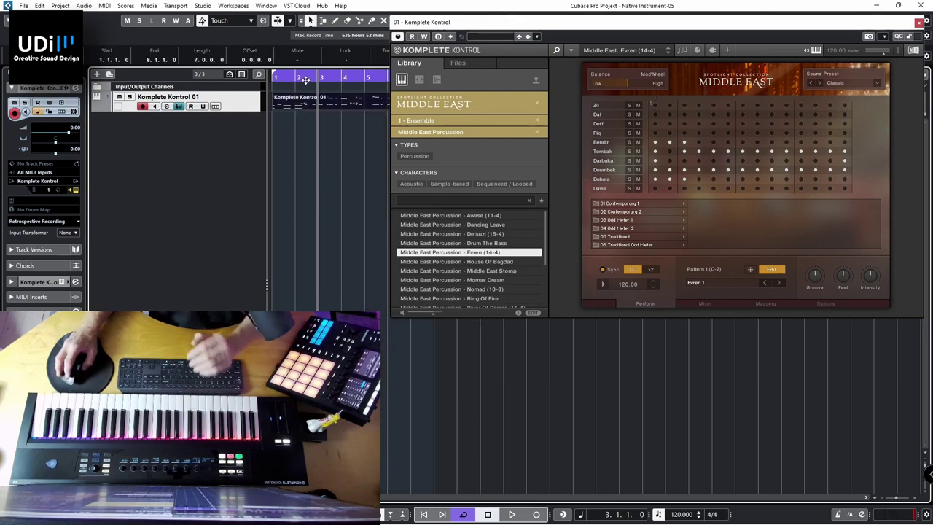
{"action": "key", "text": "Home"}
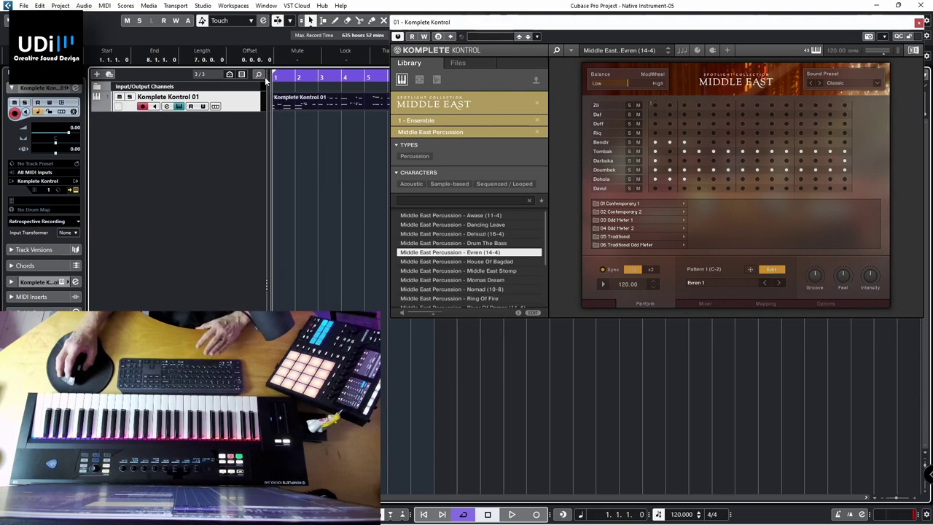
{"action": "key", "text": "space"}
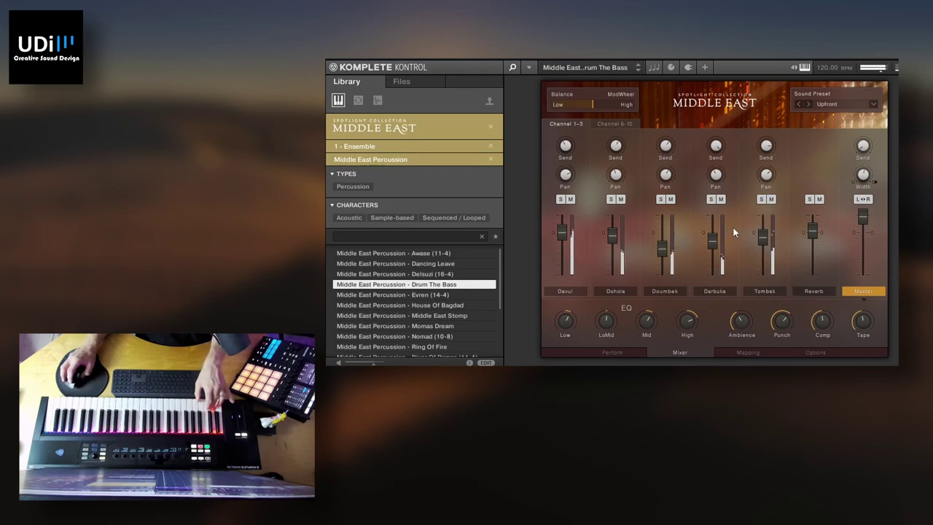
Show the Channel 6-10 mixer page with the Bendir, Riq, Duff, Daf and Zil channels
{"action": "left_click", "coordinate": [621, 126]}
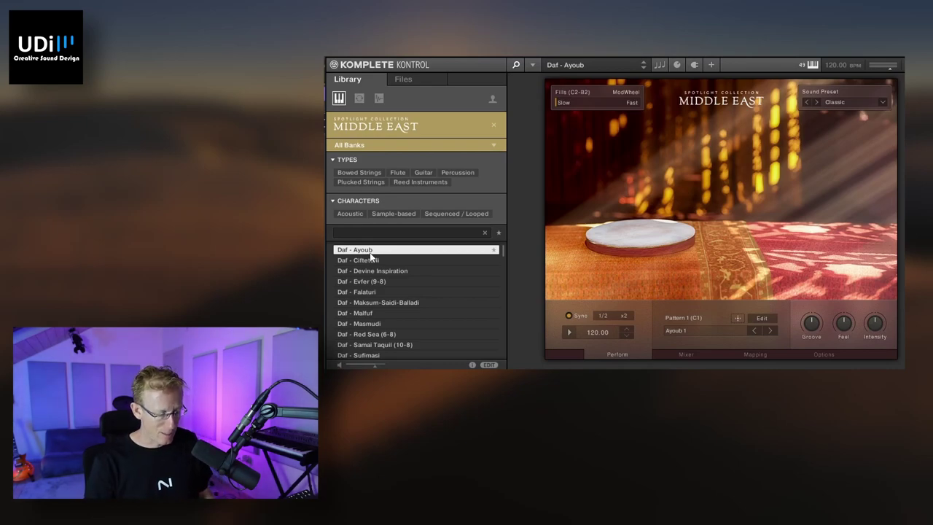
Play and stop the Daf - Ayoub pattern, then load and play Daf - Maksum-Saidi-Balladi
{"action": "key", "text": "space"}
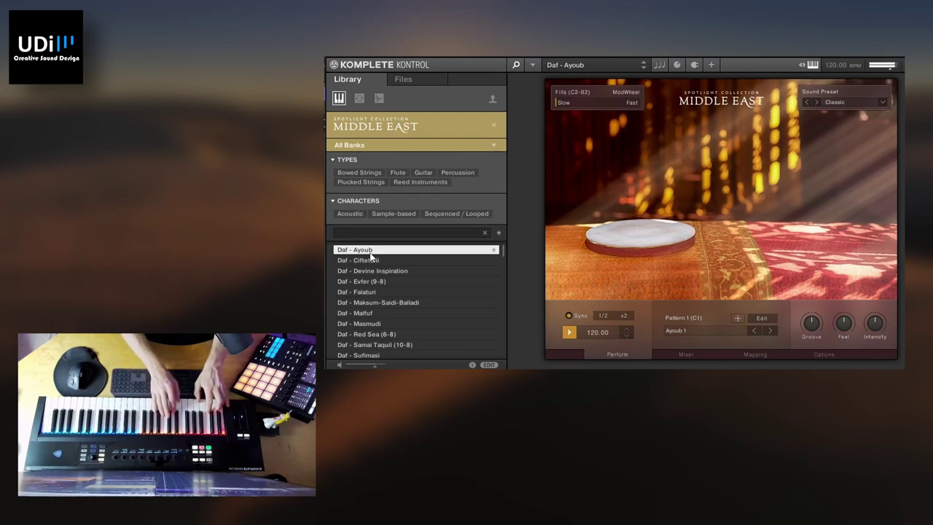
{"action": "key", "text": "space"}
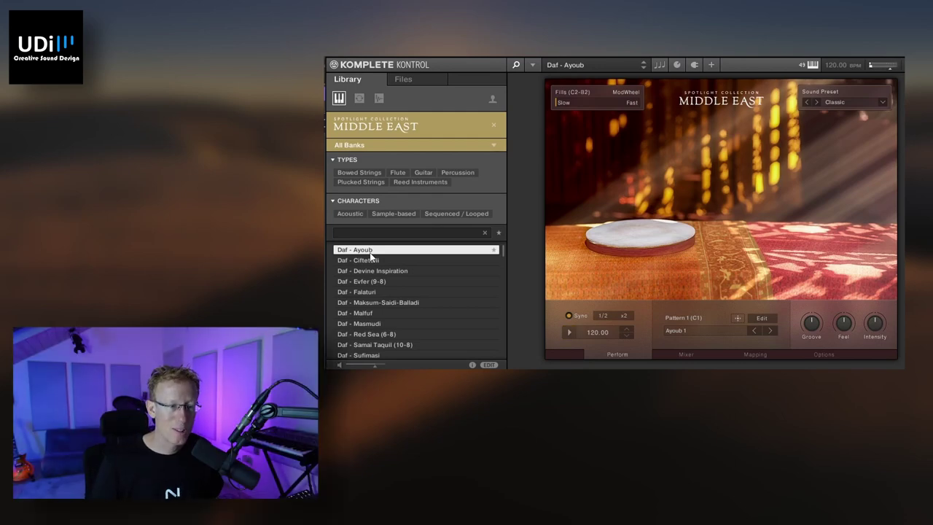
{"action": "scroll", "coordinate": [408, 281], "scroll_direction": "down", "scroll_amount": 9}
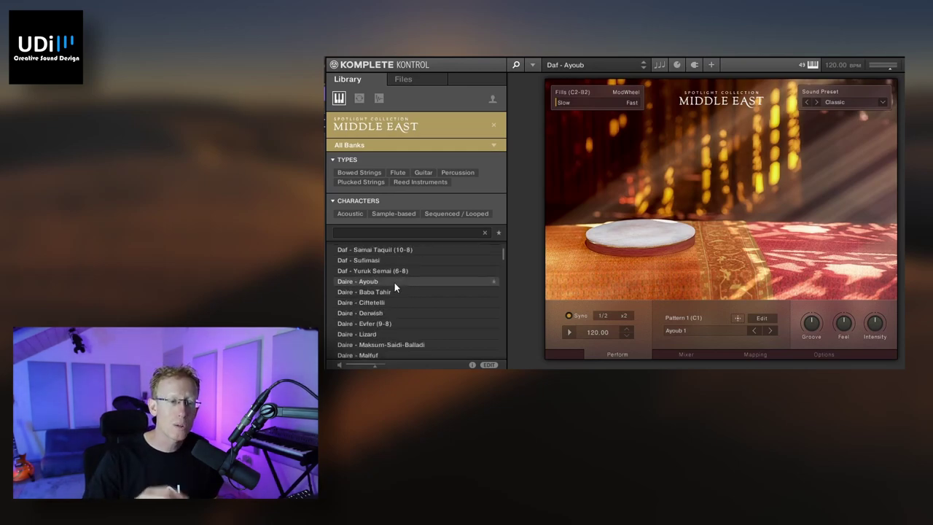
{"action": "scroll", "coordinate": [396, 286], "scroll_direction": "up", "scroll_amount": 8}
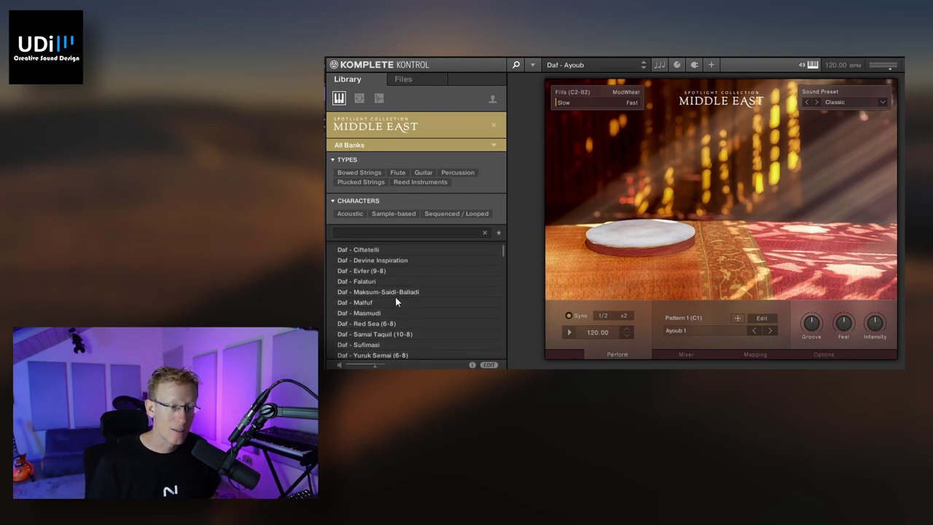
{"action": "left_click", "coordinate": [394, 291]}
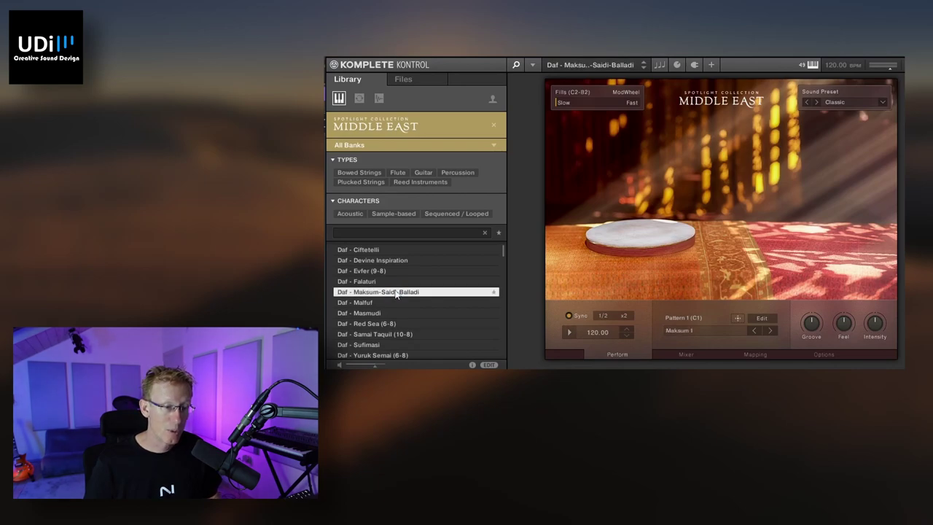
{"action": "key", "text": "space"}
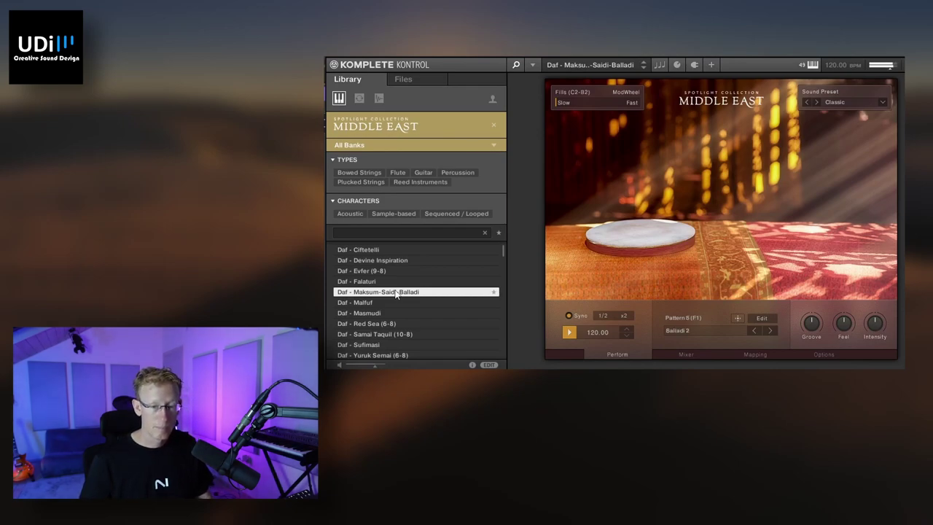
Load the Darbuka 1 - Ayoub preset and play, then stop, its pattern
{"action": "scroll", "coordinate": [393, 302], "scroll_direction": "down", "scroll_amount": 5}
{"action": "left_click", "coordinate": [381, 313]}
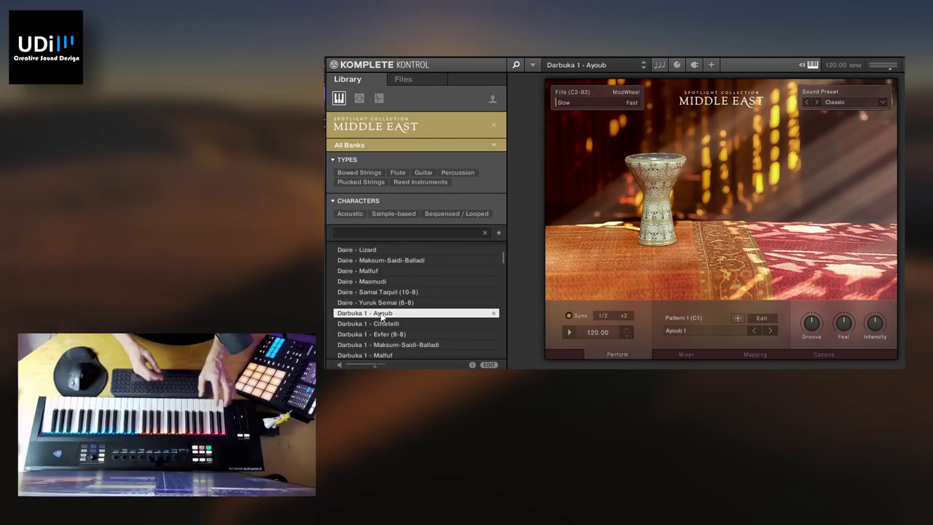
{"action": "key", "text": "space"}
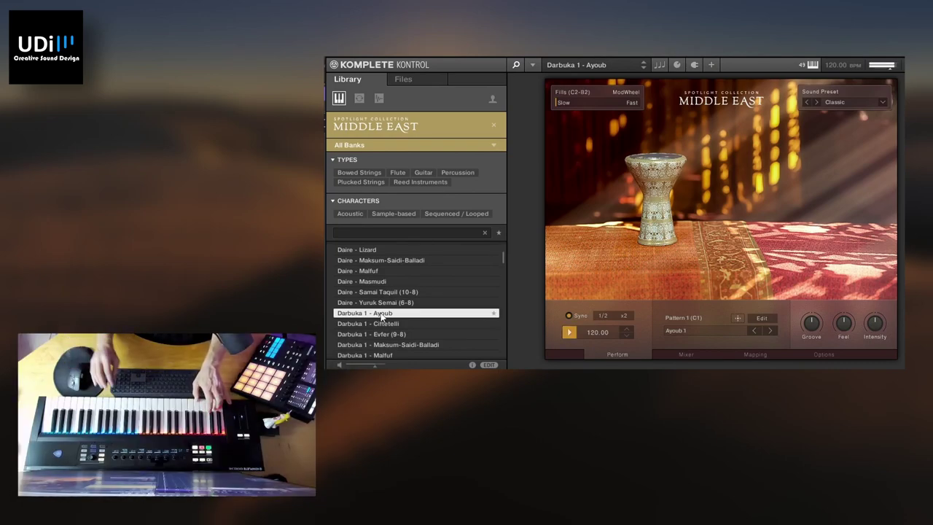
{"action": "key", "text": "space"}
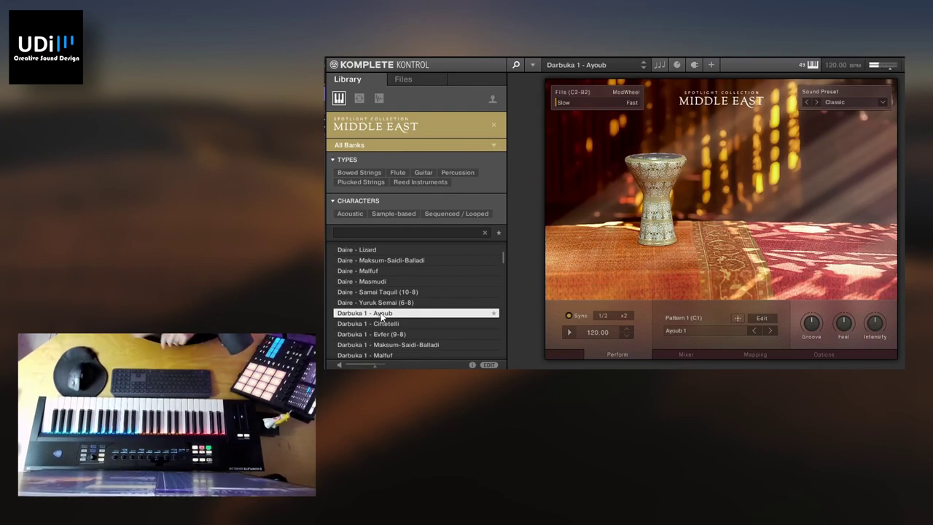
Audition Darbuka 1 presets Evfer (9-8), Malfuf, Samai Taquil (10-8) and Sarahs Words
{"action": "scroll", "coordinate": [382, 319], "scroll_direction": "down", "scroll_amount": 3}
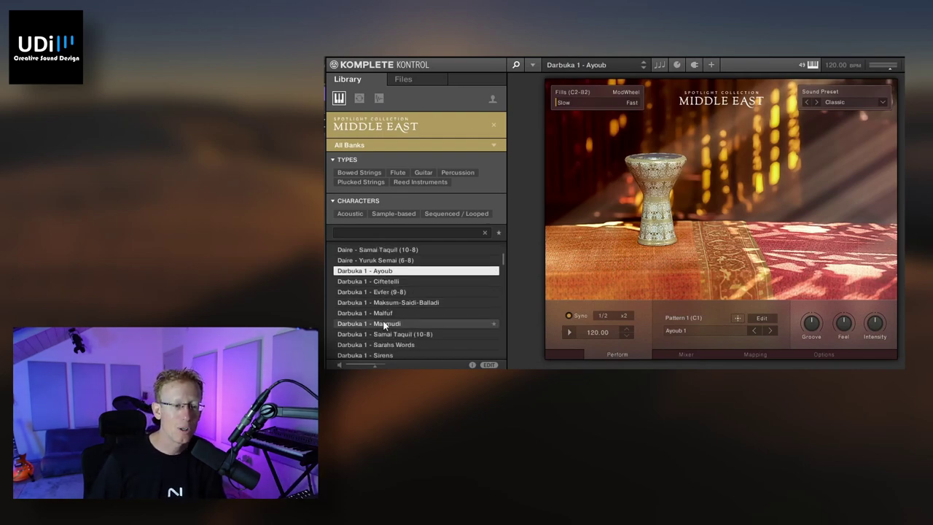
{"action": "scroll", "coordinate": [384, 323], "scroll_direction": "down", "scroll_amount": 3}
{"action": "scroll", "coordinate": [400, 285], "scroll_direction": "up", "scroll_amount": 5}
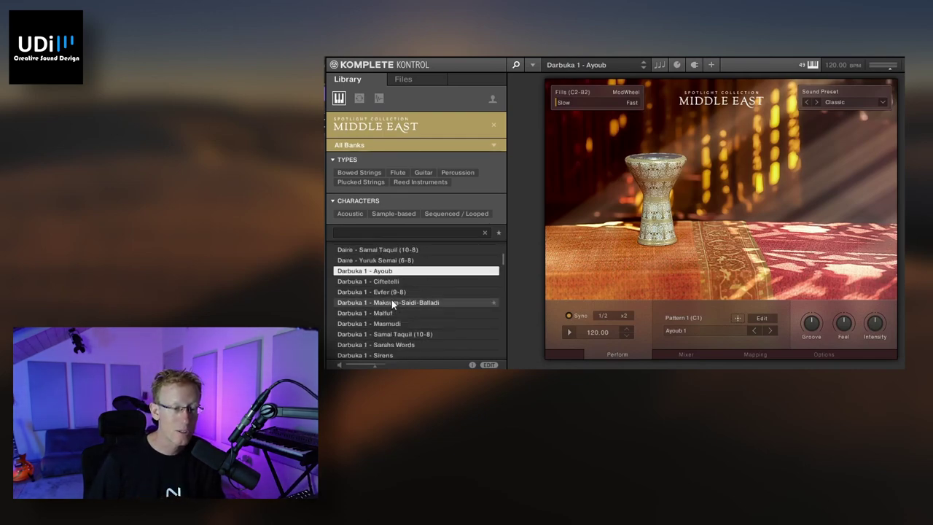
{"action": "left_click", "coordinate": [399, 292]}
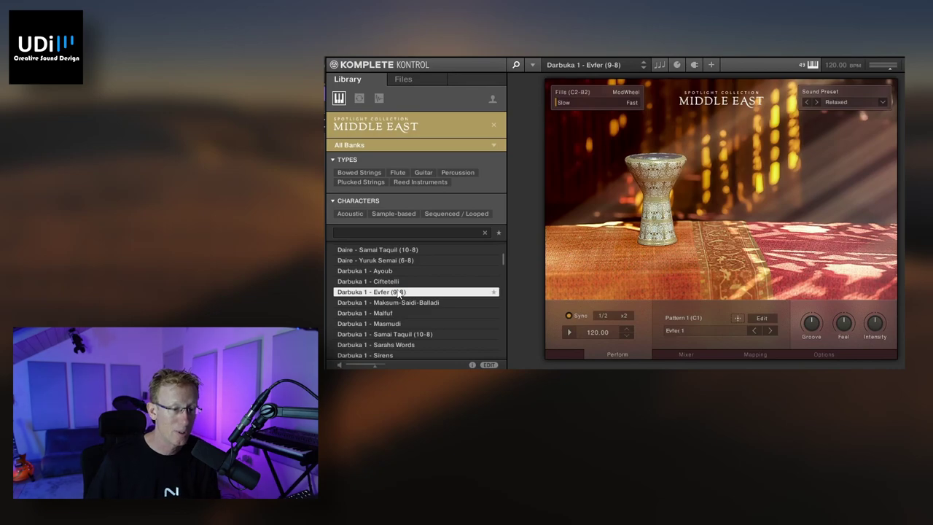
{"action": "key", "text": "space"}
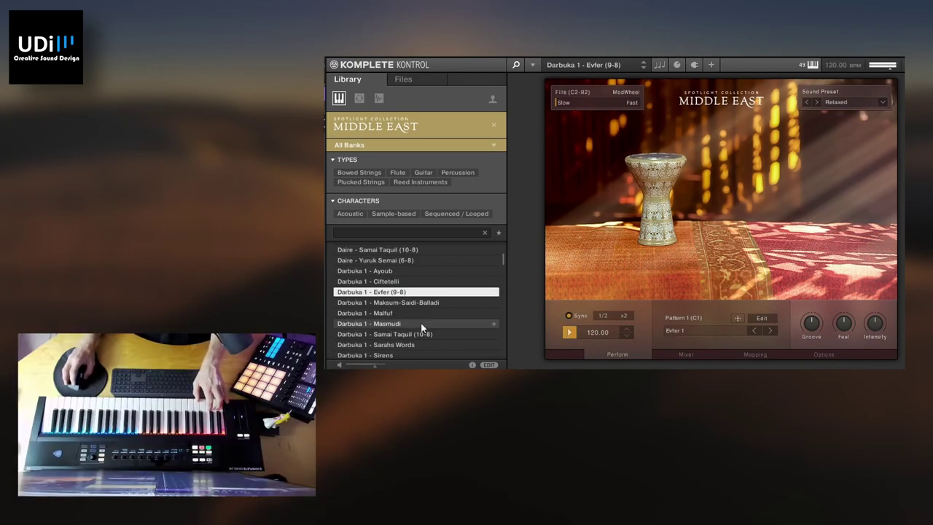
{"action": "left_click", "coordinate": [405, 316]}
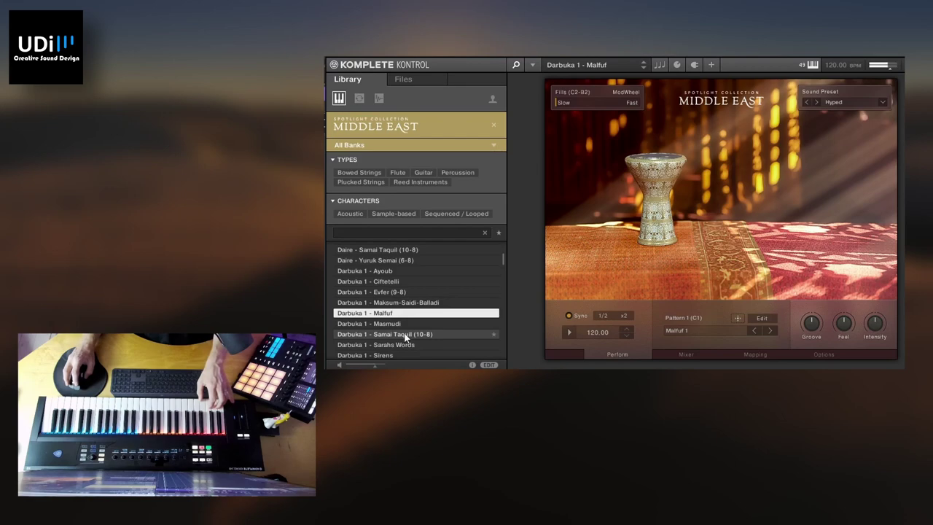
{"action": "left_click", "coordinate": [405, 334]}
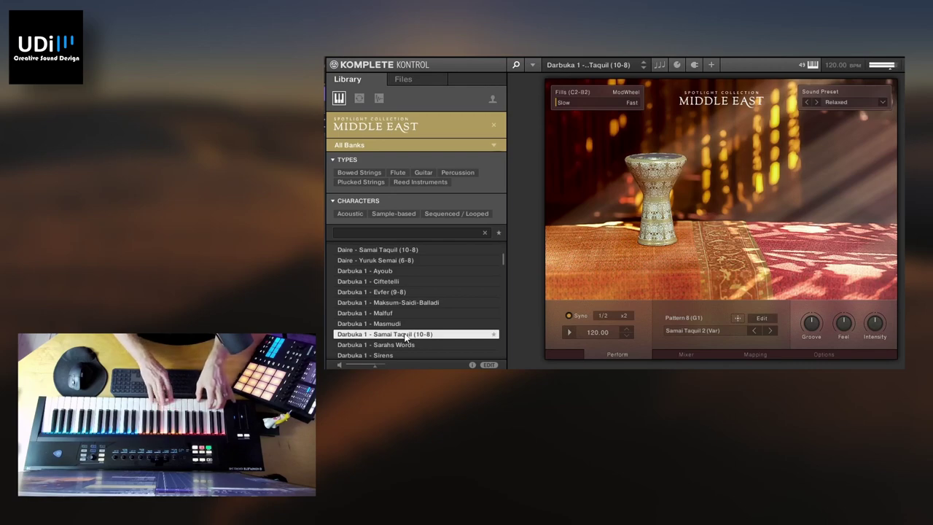
{"action": "left_click", "coordinate": [410, 346]}
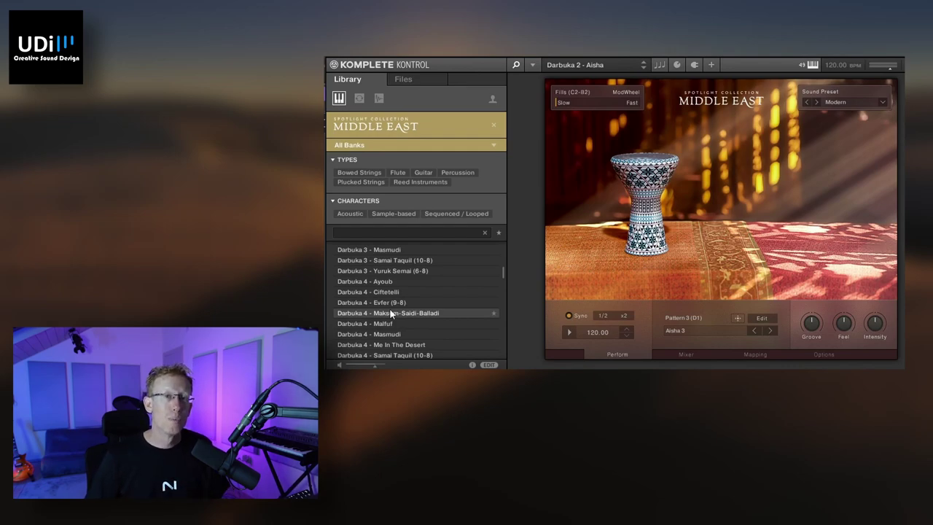
Load the Davul - Ayoub preset from further down the preset list
{"action": "scroll", "coordinate": [391, 312], "scroll_direction": "down", "scroll_amount": 1}
{"action": "scroll", "coordinate": [391, 310], "scroll_direction": "down", "scroll_amount": 2}
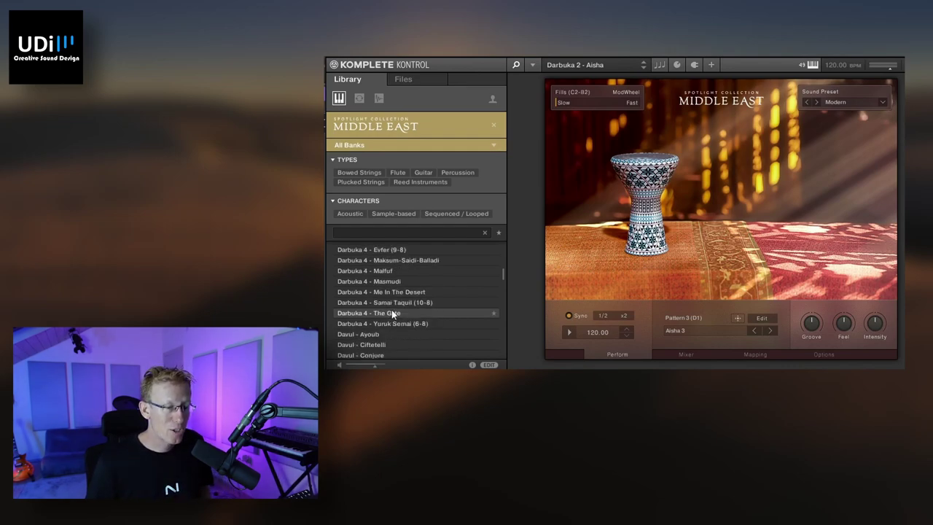
{"action": "left_click", "coordinate": [379, 323]}
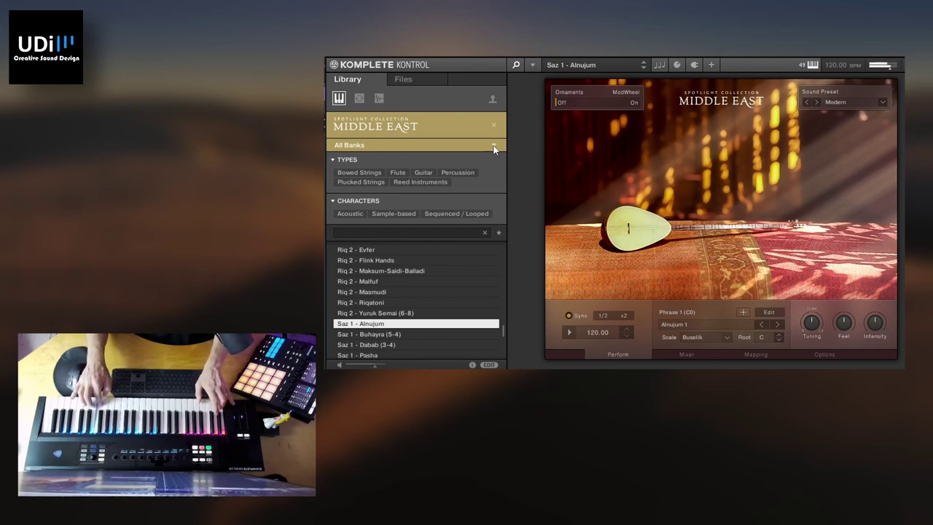
Audition Tanbur - Javed, then load Zurna - Allawn (5-4) playing Allawn 1 in Hijaz scale
{"action": "scroll", "coordinate": [374, 299], "scroll_direction": "down", "scroll_amount": 8}
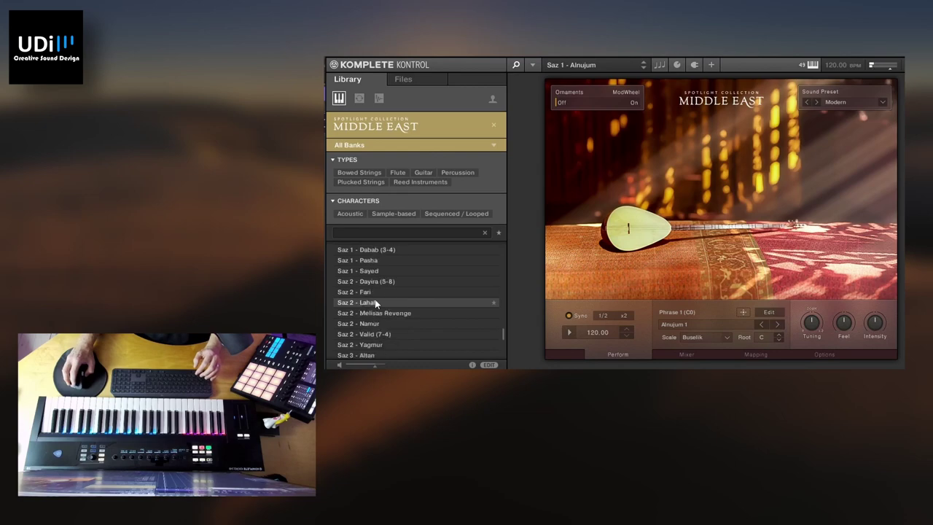
{"action": "left_click", "coordinate": [376, 301]}
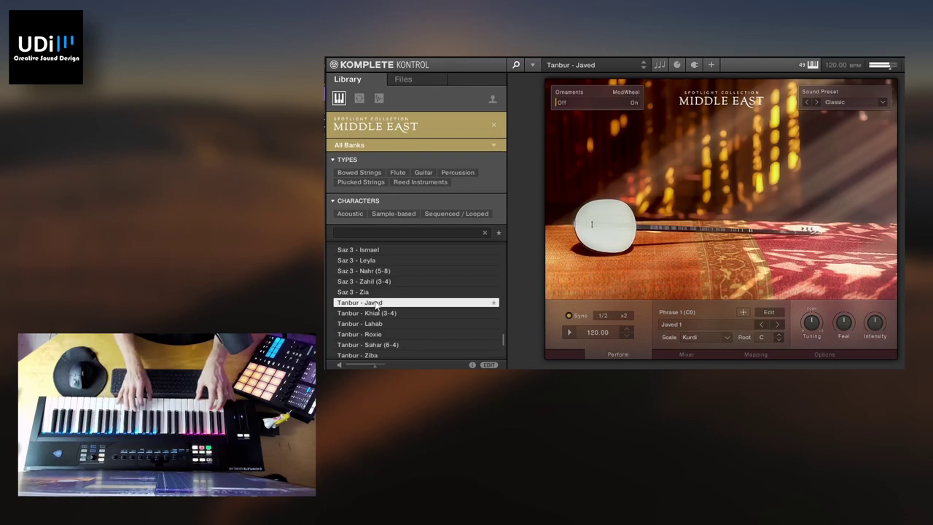
{"action": "scroll", "coordinate": [373, 305], "scroll_direction": "down", "scroll_amount": 10}
{"action": "left_click", "coordinate": [371, 313]}
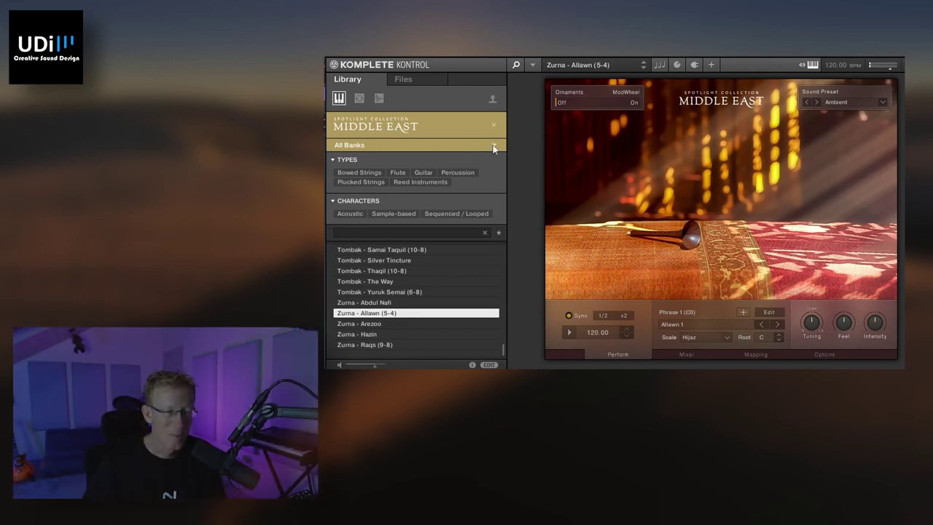
Filter the browser to the 3 - Melodic bank and bring the Kanun presets into view
{"action": "left_click", "coordinate": [492, 146]}
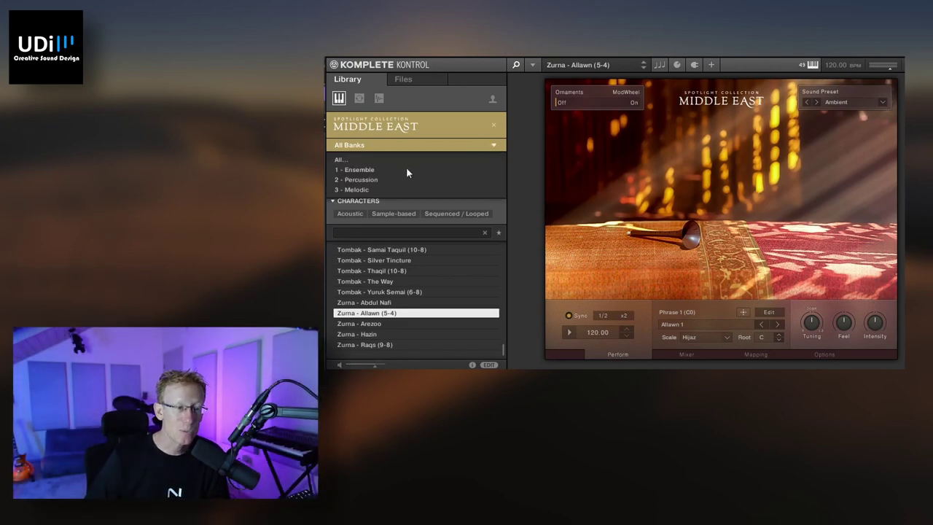
{"action": "left_click", "coordinate": [357, 189]}
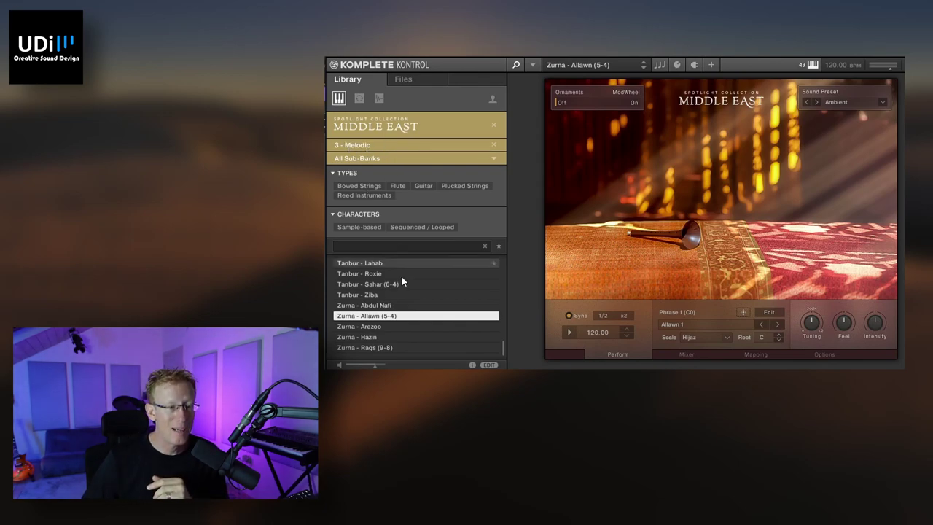
{"action": "scroll", "coordinate": [403, 283], "scroll_direction": "up", "scroll_amount": 8}
{"action": "scroll", "coordinate": [405, 293], "scroll_direction": "up", "scroll_amount": 6}
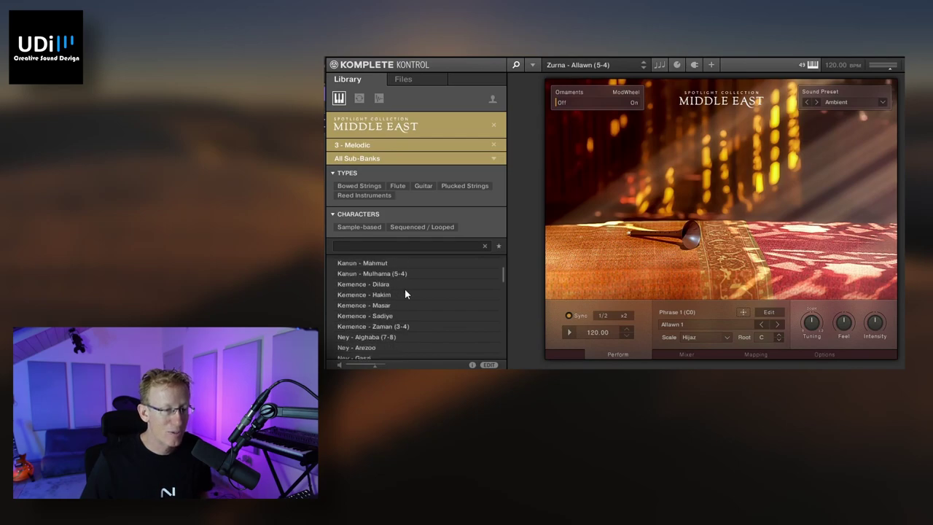
{"action": "scroll", "coordinate": [405, 294], "scroll_direction": "up", "scroll_amount": 4}
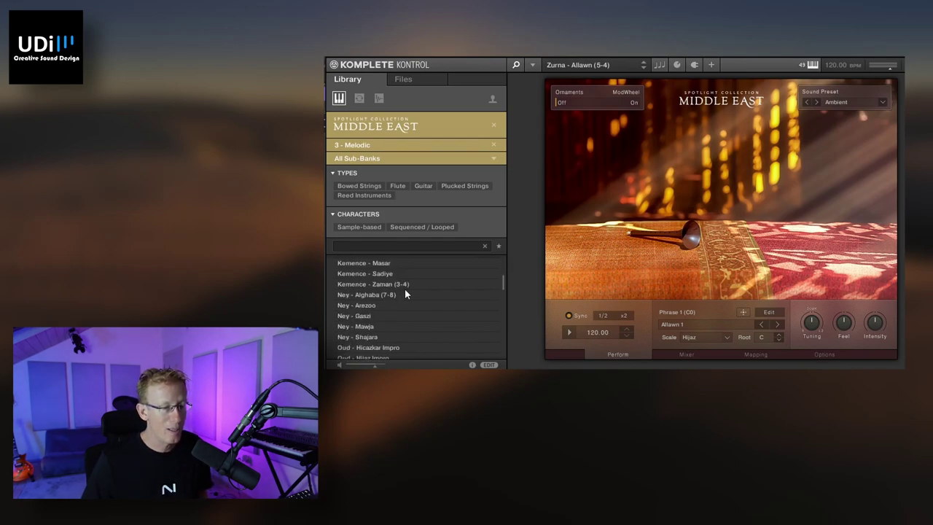
{"action": "scroll", "coordinate": [405, 294], "scroll_direction": "up", "scroll_amount": 2}
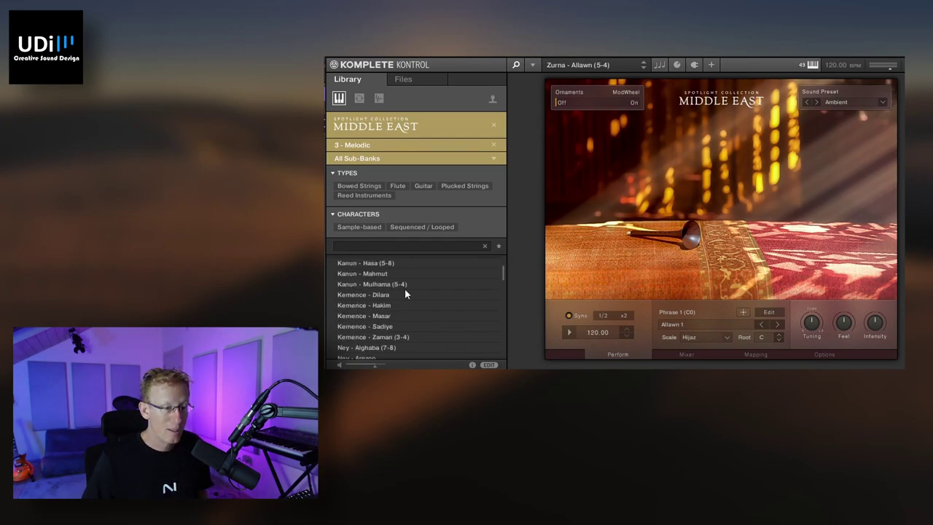
{"action": "scroll", "coordinate": [404, 289], "scroll_direction": "up", "scroll_amount": 2}
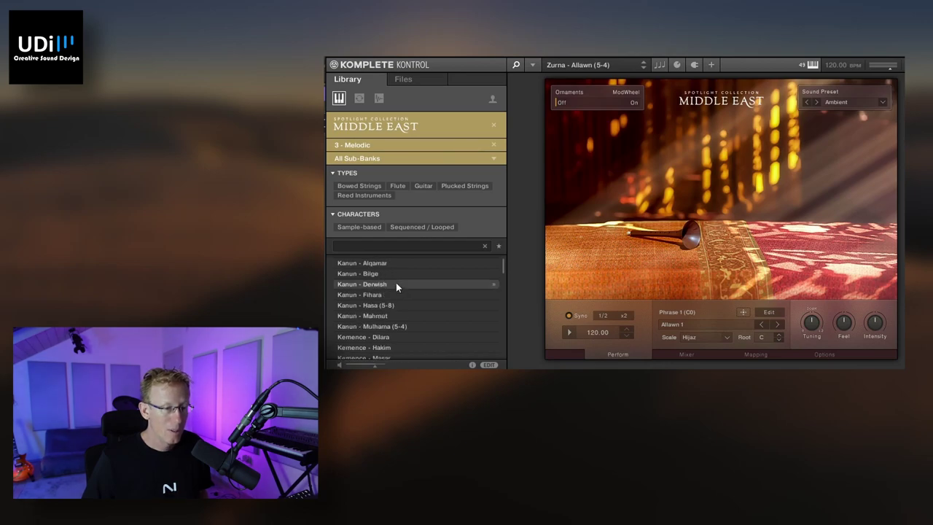
Audition Kanun - Alqamar and Kanun - Derwish, then load Ney - Gaszi
{"action": "left_click", "coordinate": [392, 263]}
{"action": "left_click", "coordinate": [359, 284]}
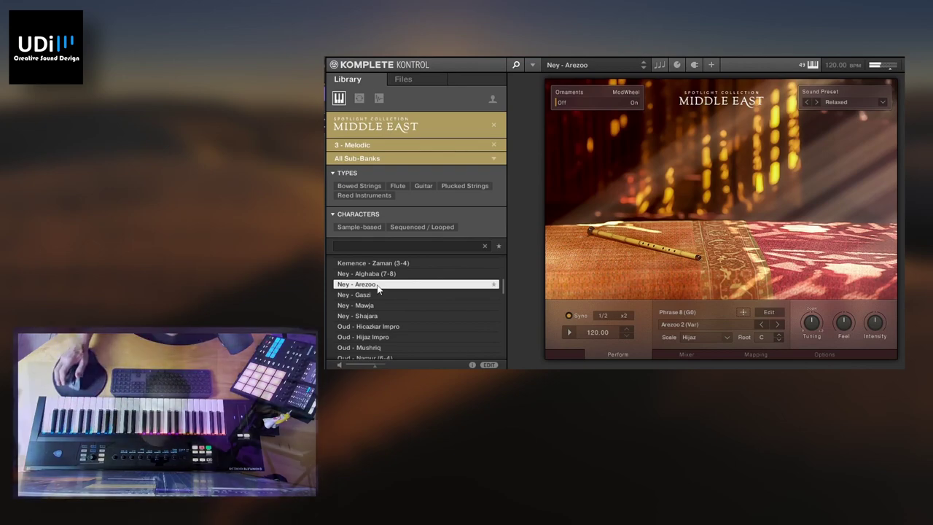
{"action": "left_click", "coordinate": [355, 295]}
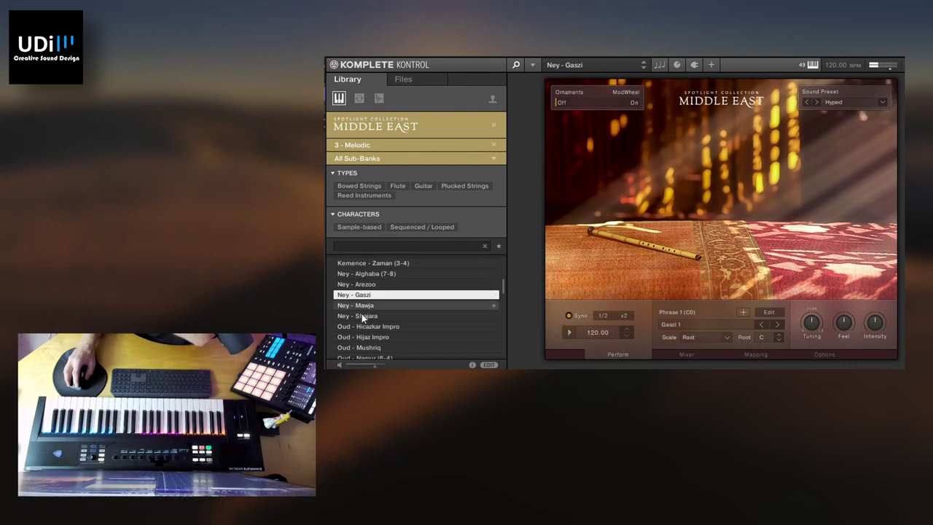
Load Oud - Hicazkar Impro, playing phrase Hicazkar Impro 1 in Hicazkar scale, root C
{"action": "left_click", "coordinate": [370, 326]}
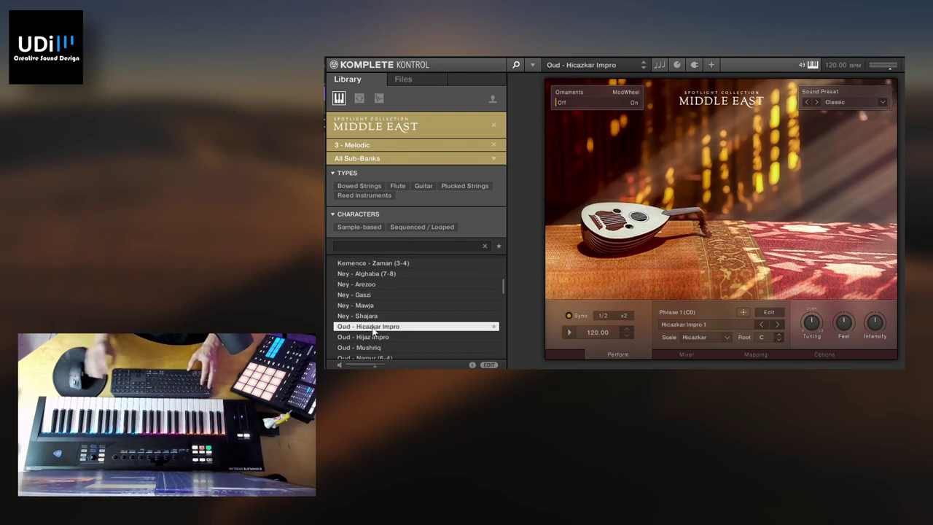